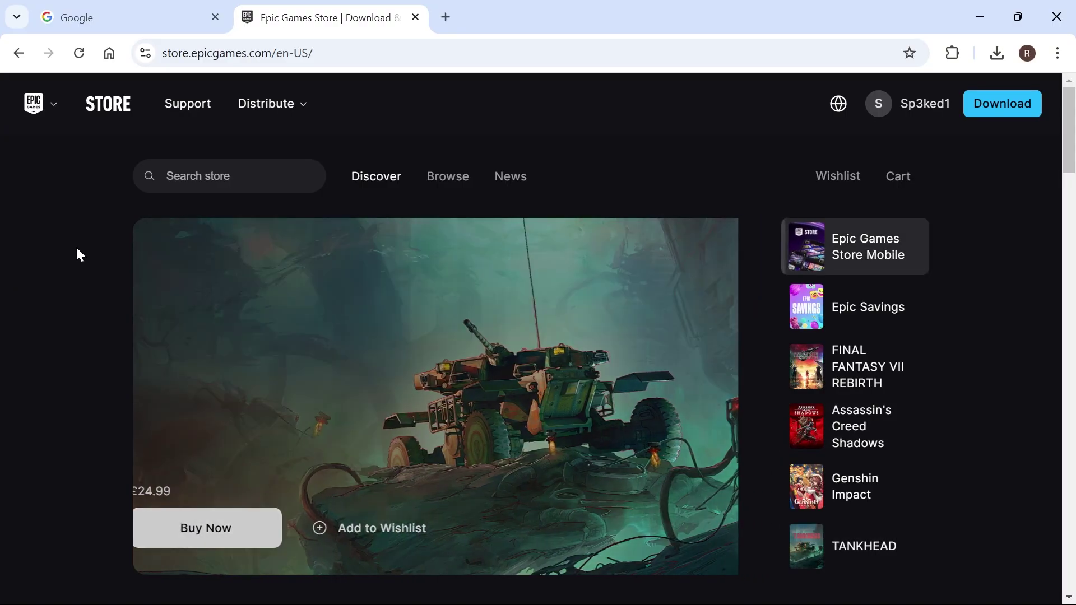
- Close the store tab and search Google for 'epic games' to reopen the Epic Games Store
key("ctrl+w")
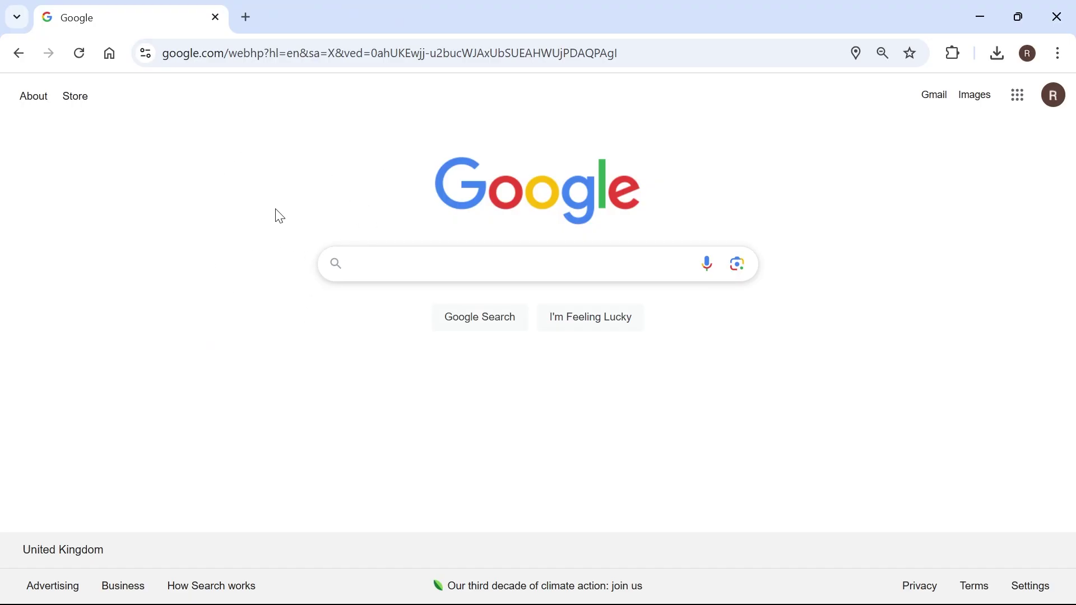
left_click(432, 256)
type("epic games")
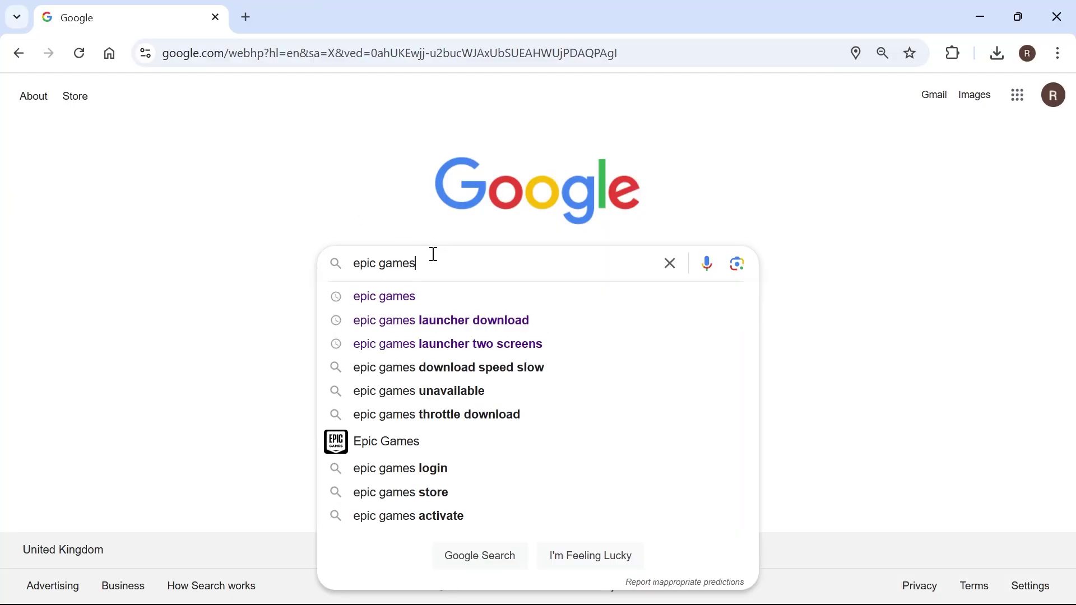
key("Return")
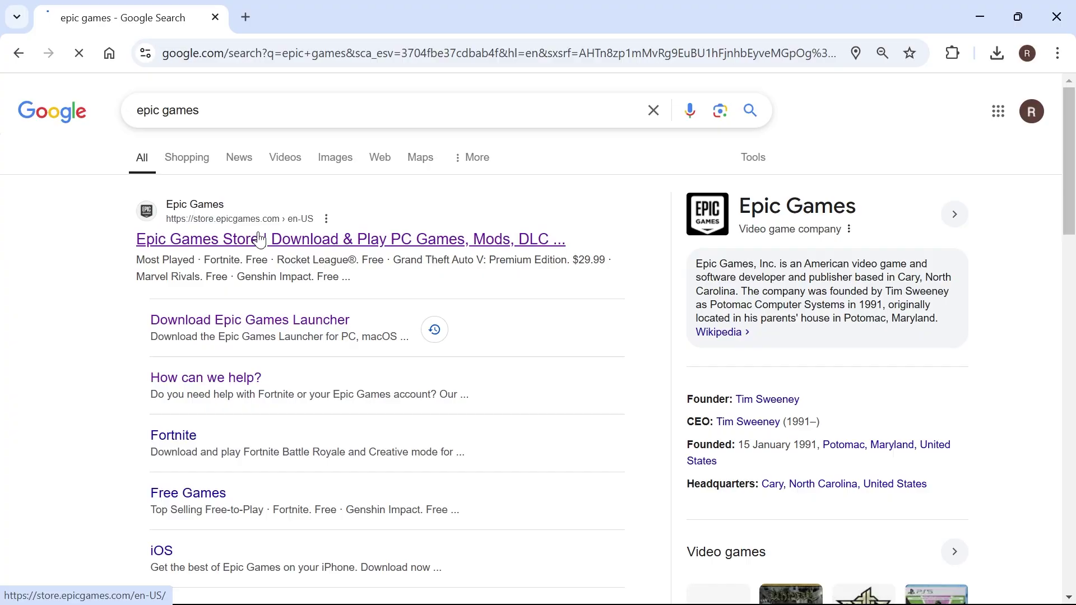
left_click(260, 240)
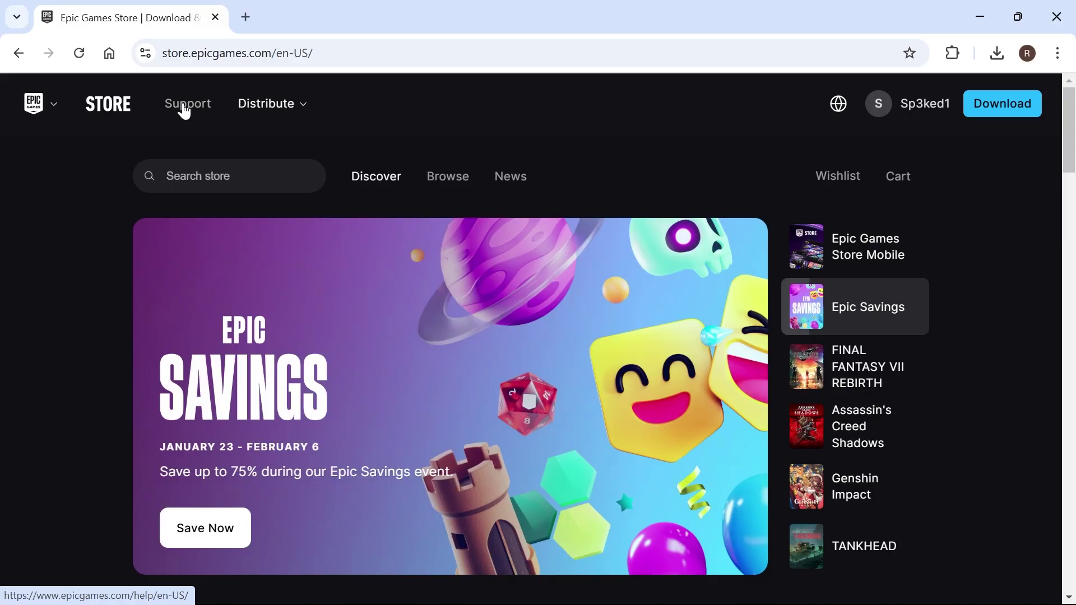
- Go to Epic Games Support and open the Accounts help category page
left_click(185, 105)
scroll(46, 310, "down", 1)
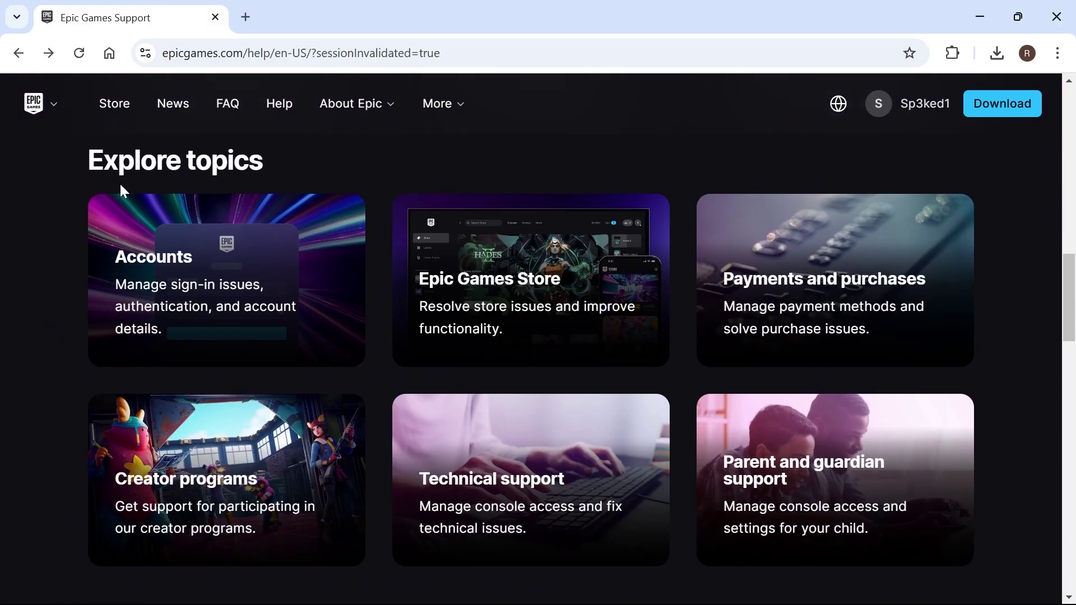
left_click(209, 281)
scroll(72, 363, "down", 5)
scroll(72, 363, "down", 5)
scroll(71, 362, "down", 5)
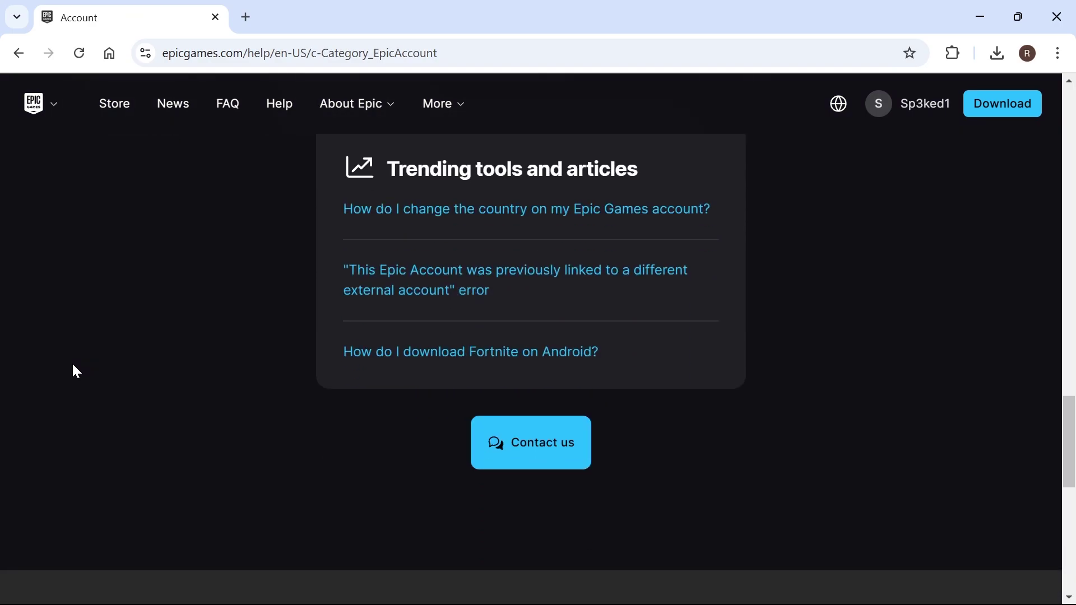
scroll(72, 363, "down", 1)
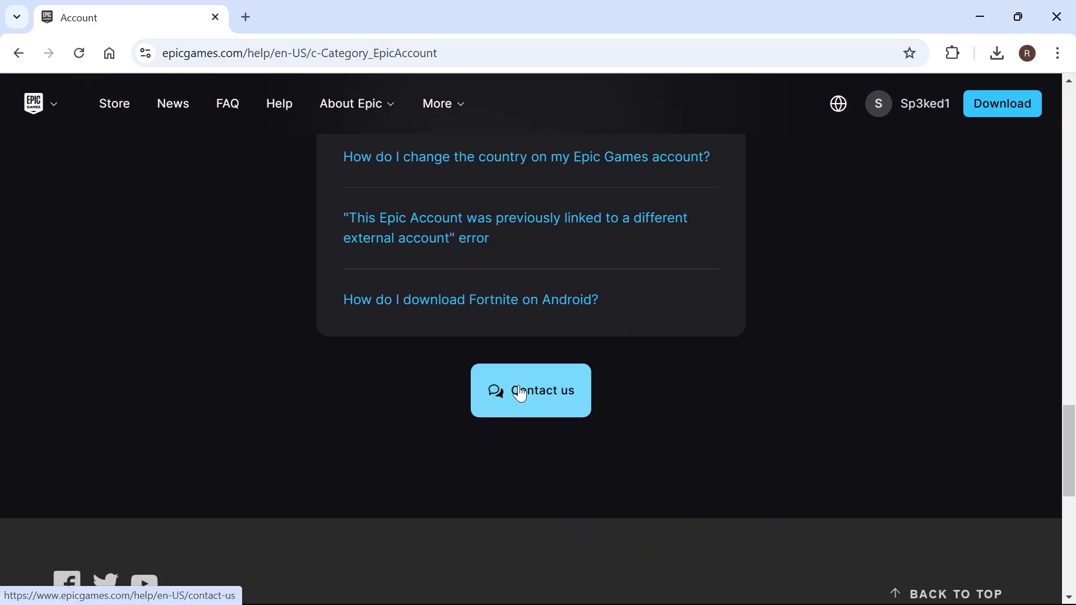
- Start a Contact us request with category Accounts and contact reason Epic Account
left_click(521, 392)
scroll(410, 207, "down", 1)
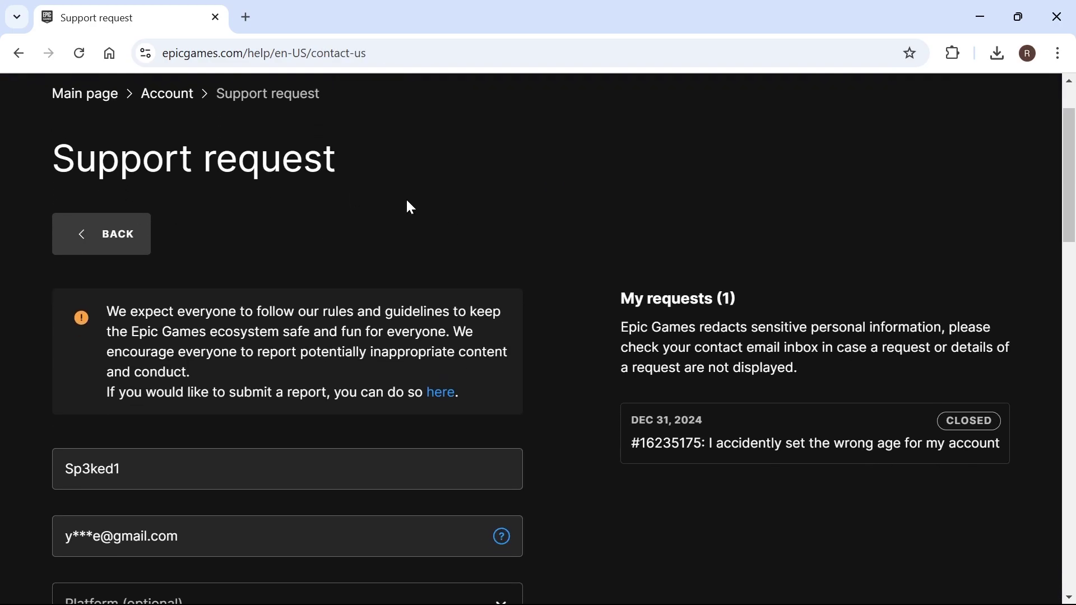
scroll(252, 188, "down", 1)
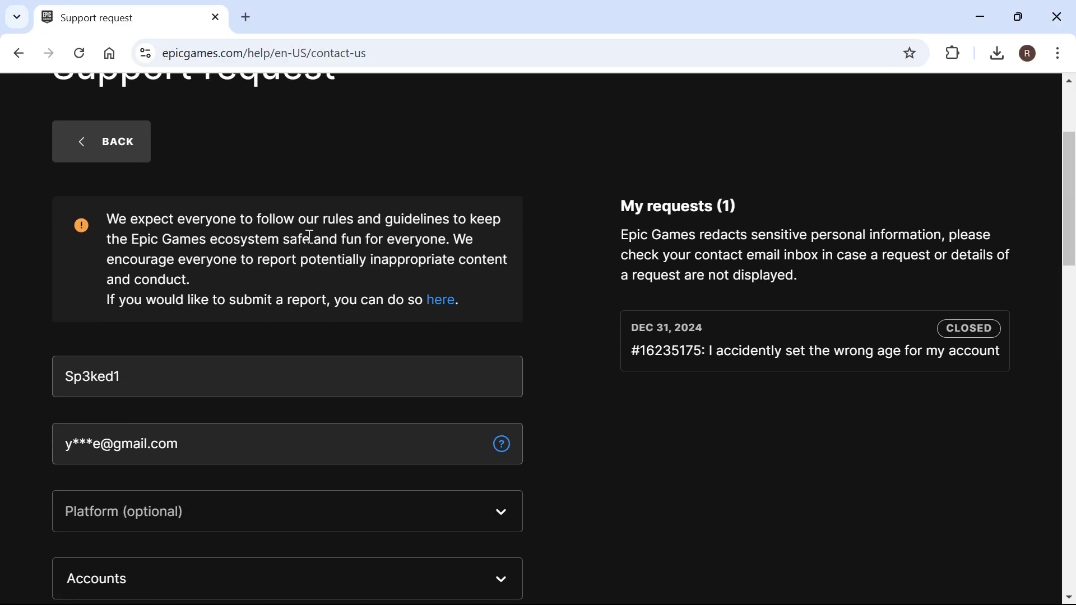
scroll(320, 302, "down", 2)
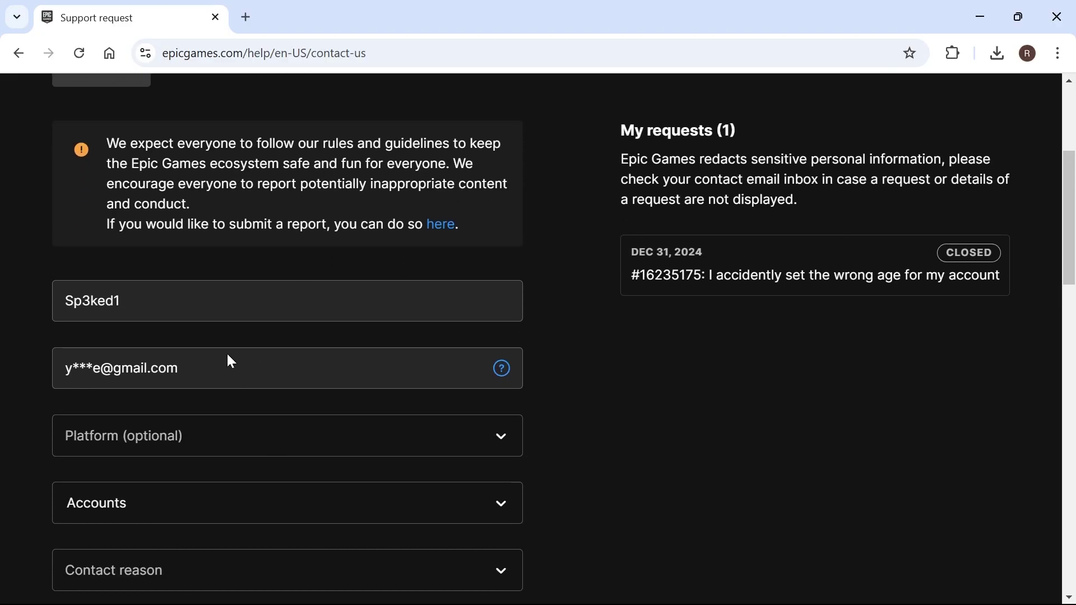
scroll(226, 353, "down", 2)
scroll(33, 309, "down", 1)
left_click(113, 252)
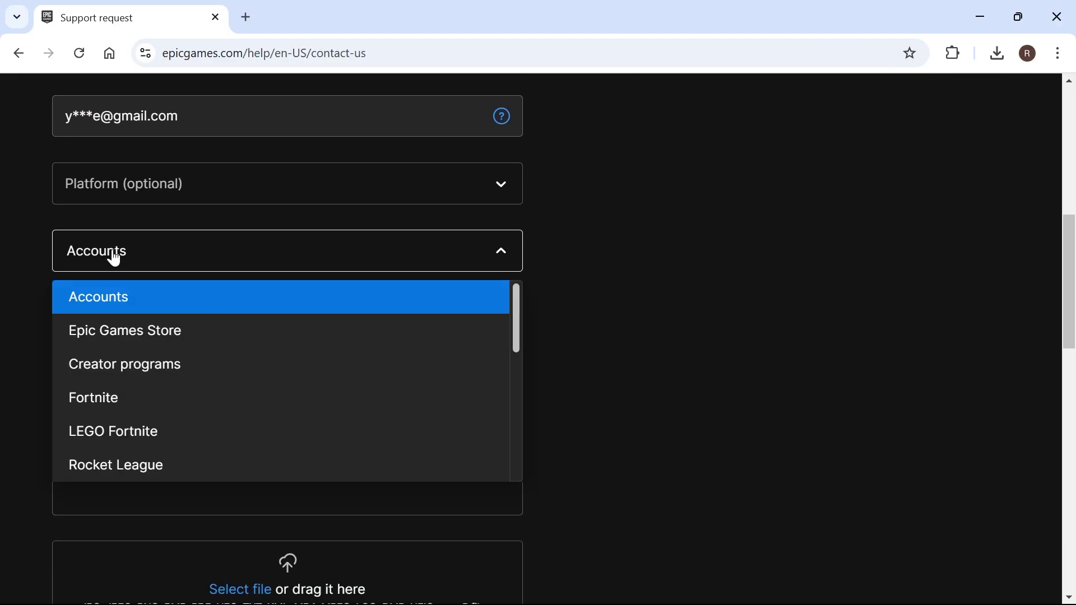
left_click(95, 298)
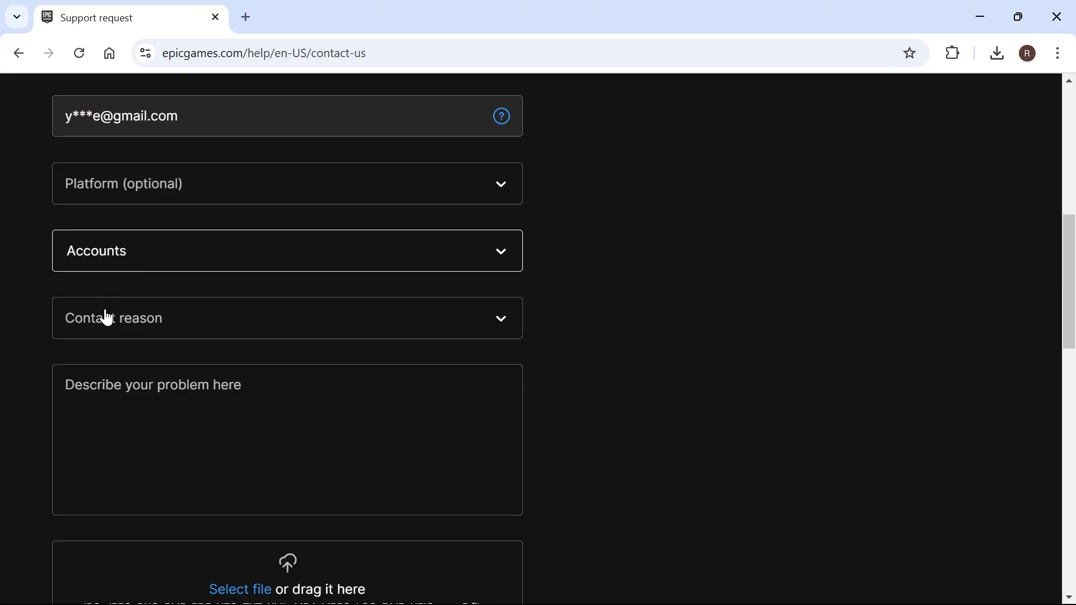
left_click(134, 320)
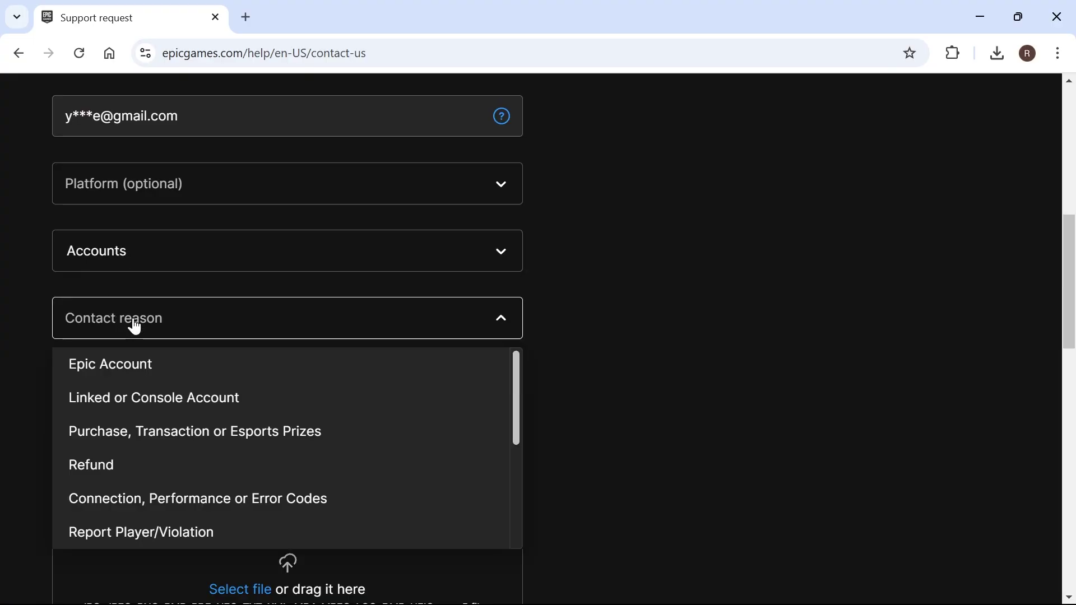
left_click(129, 370)
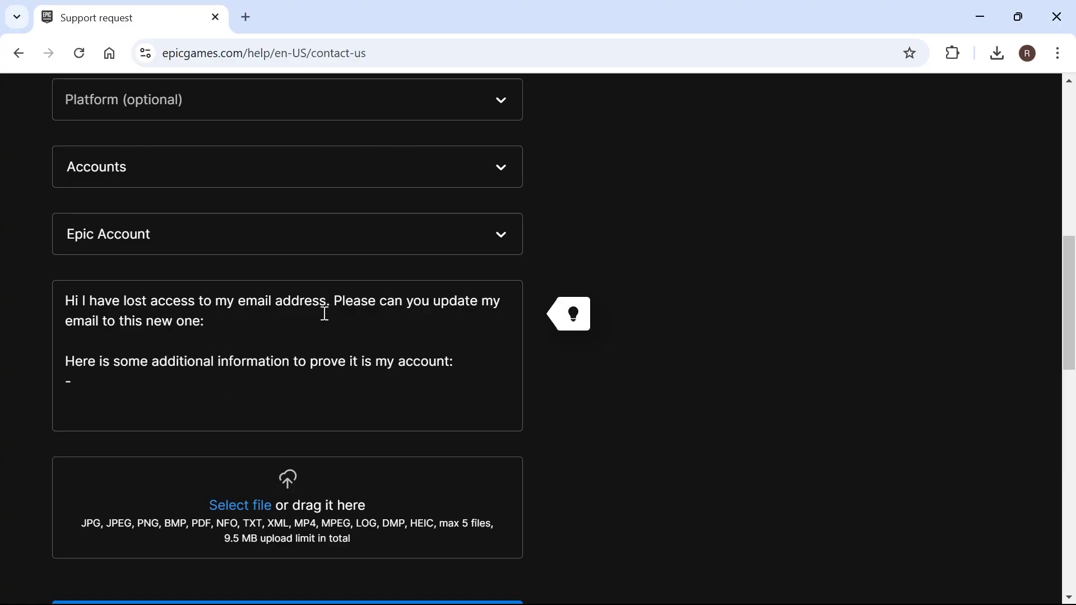
left_click(126, 320)
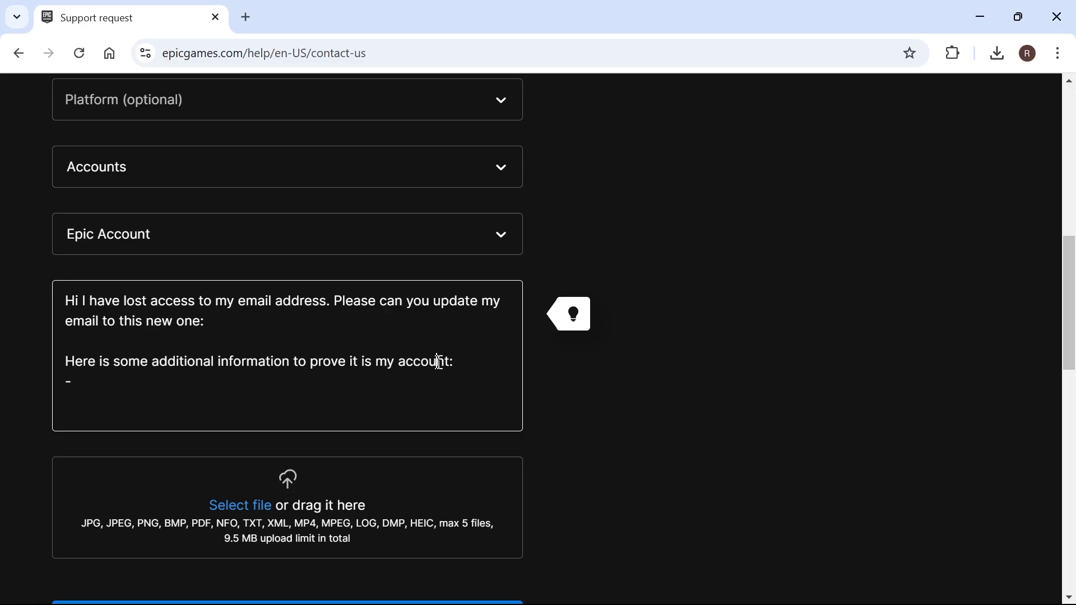
left_click(118, 381)
scroll(613, 389, "down", 1)
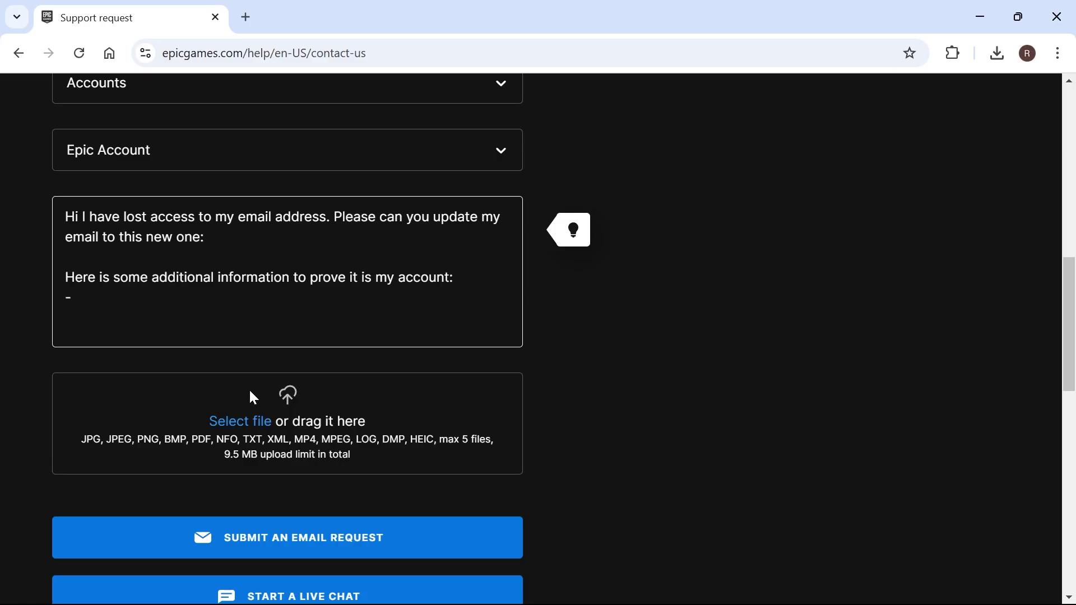
scroll(248, 395, "up", 2)
scroll(172, 320, "down", 1)
scroll(319, 259, "down", 1)
scroll(282, 309, "down", 1)
scroll(274, 260, "down", 3)
scroll(277, 286, "down", 1)
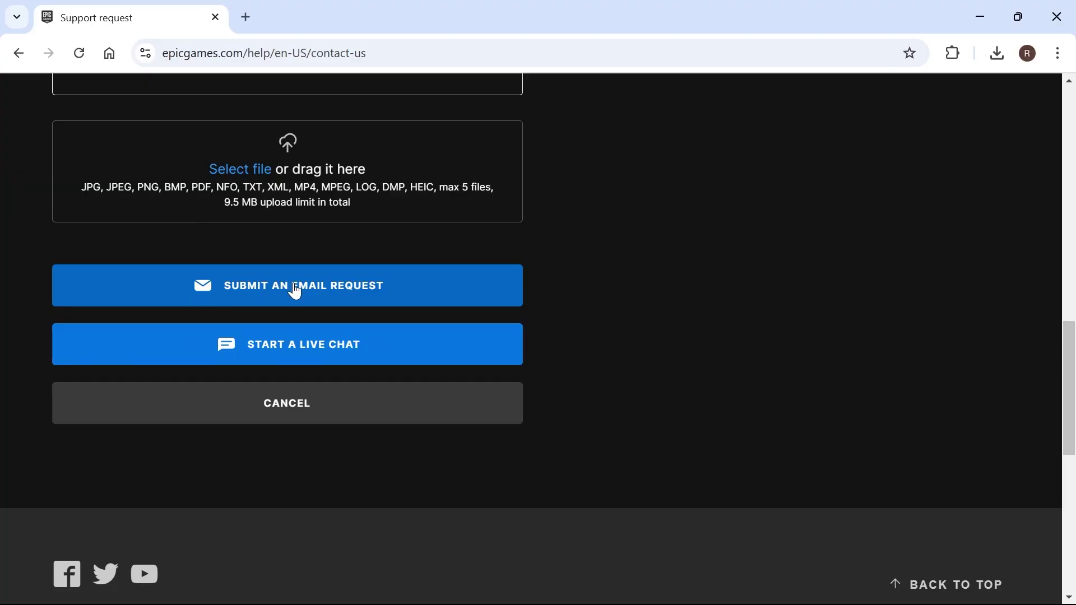
- Submit the request by email, dismiss the notice, and find open request #16991691 under My requests
left_click(294, 291)
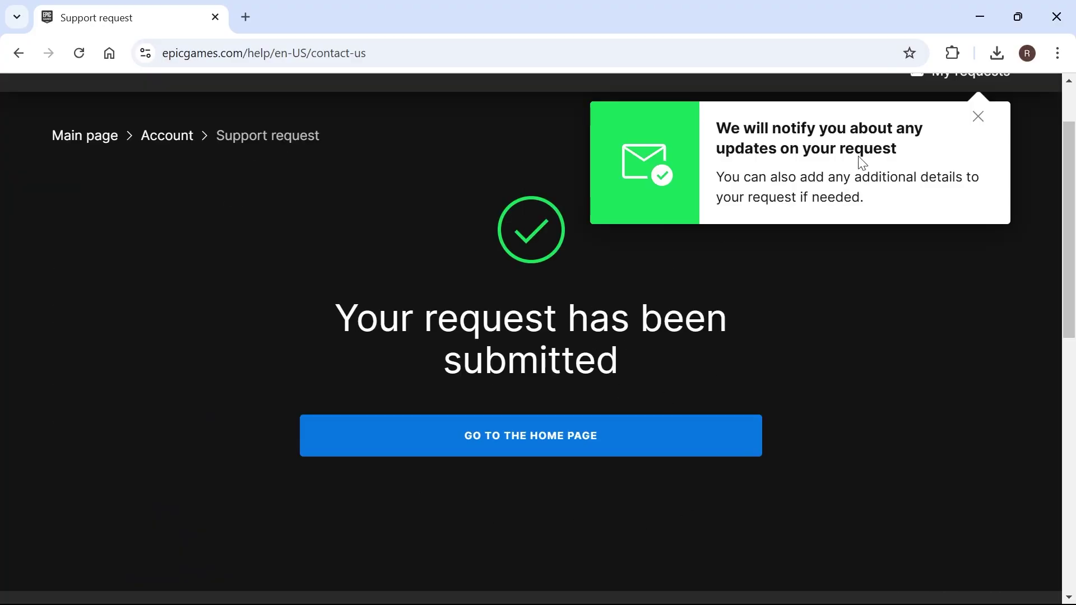
scroll(843, 286, "up", 2)
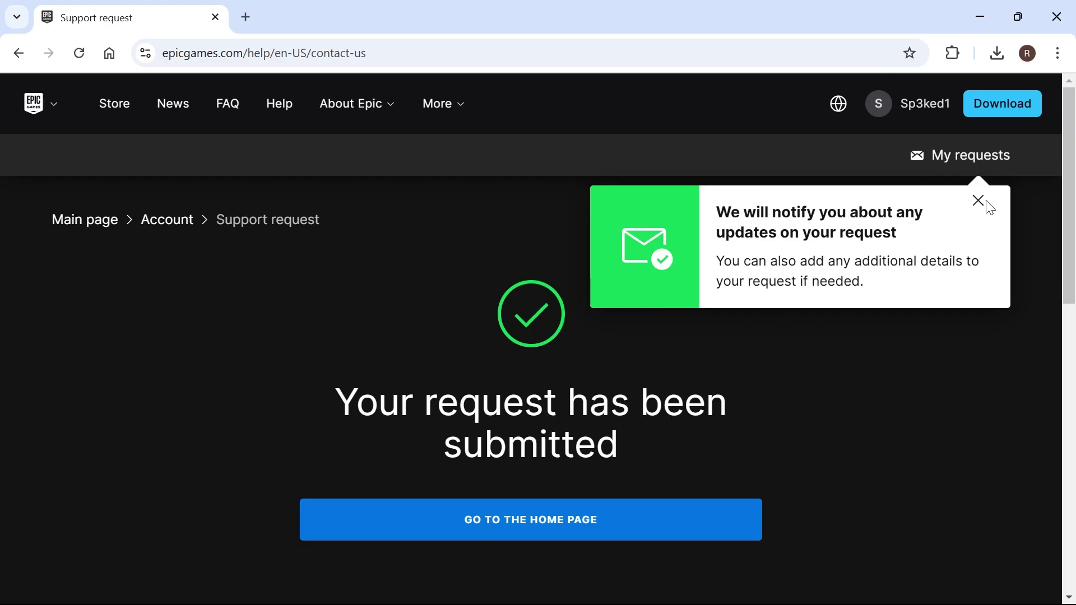
left_click(978, 200)
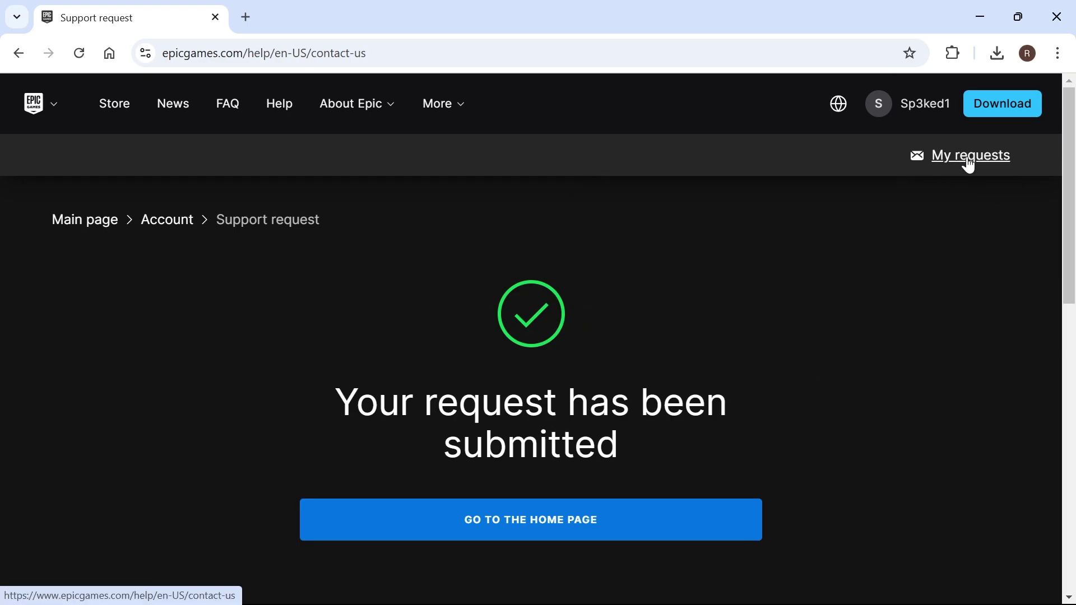
left_click(967, 156)
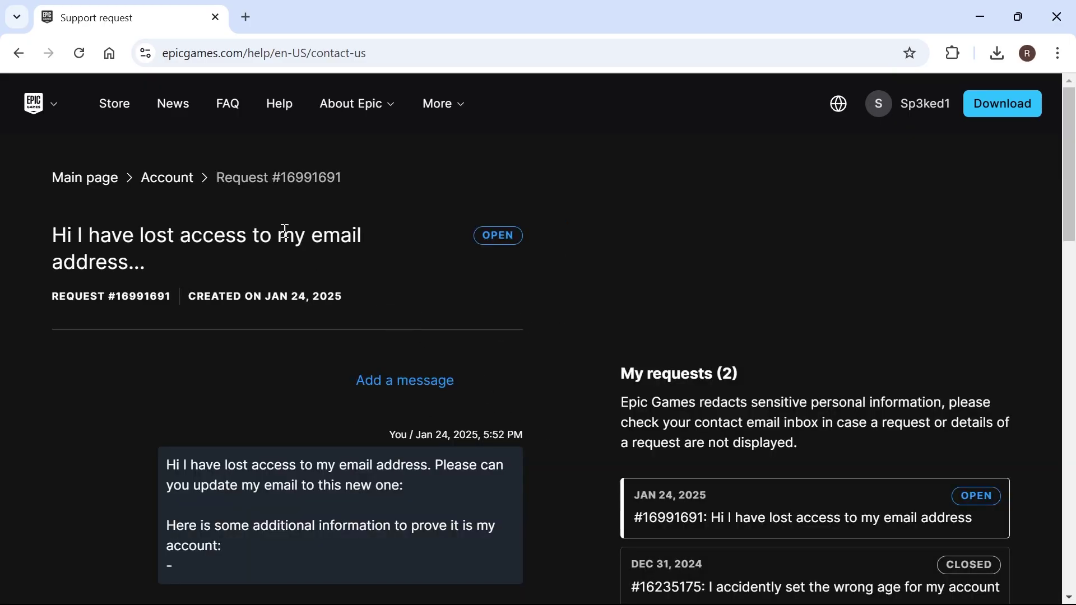
- Copy the URL of request #16991691's page from the address bar
left_click(279, 52)
right_click(275, 54)
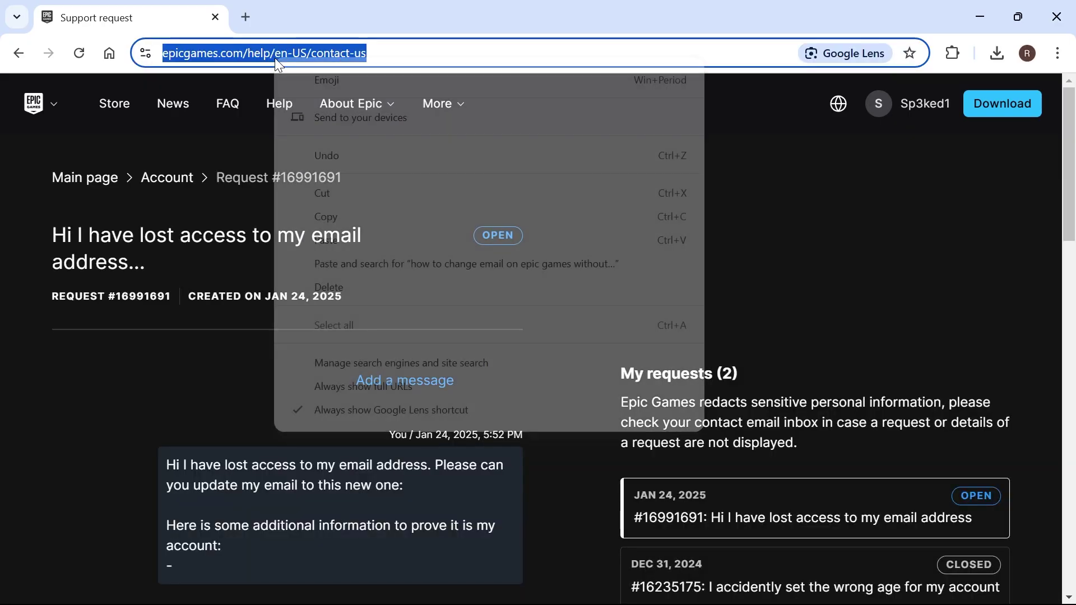
left_click(356, 217)
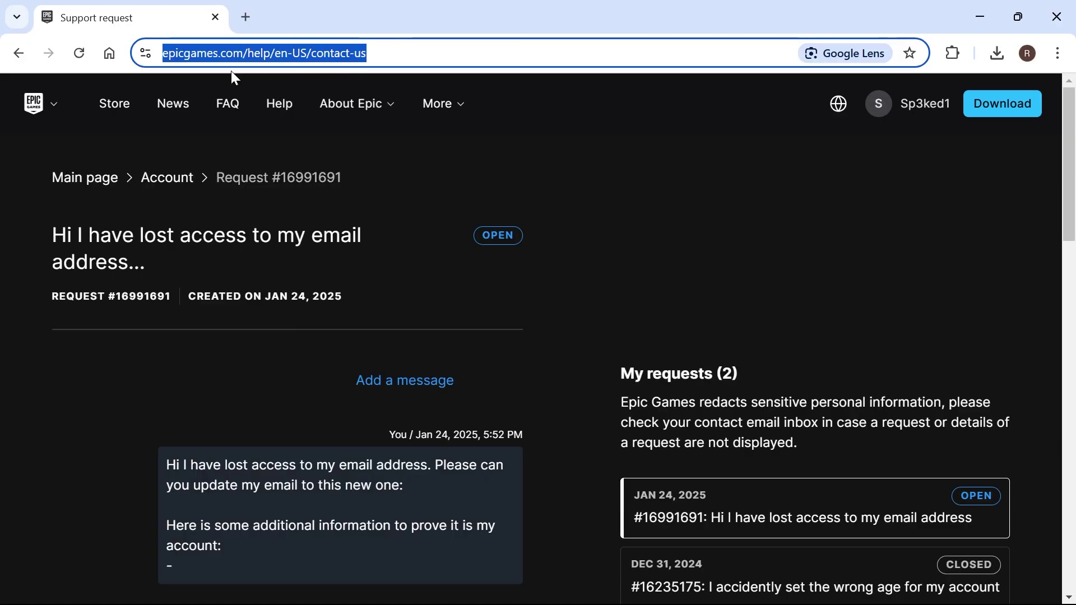
scroll(264, 199, "down", 1)
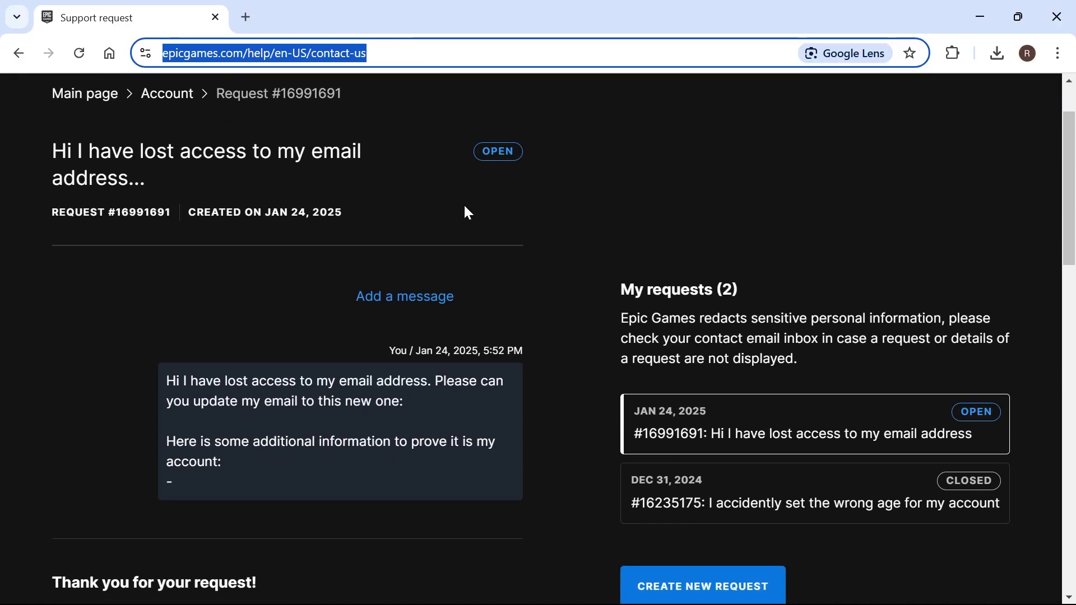
scroll(283, 155, "down", 1)
scroll(351, 340, "down", 1)
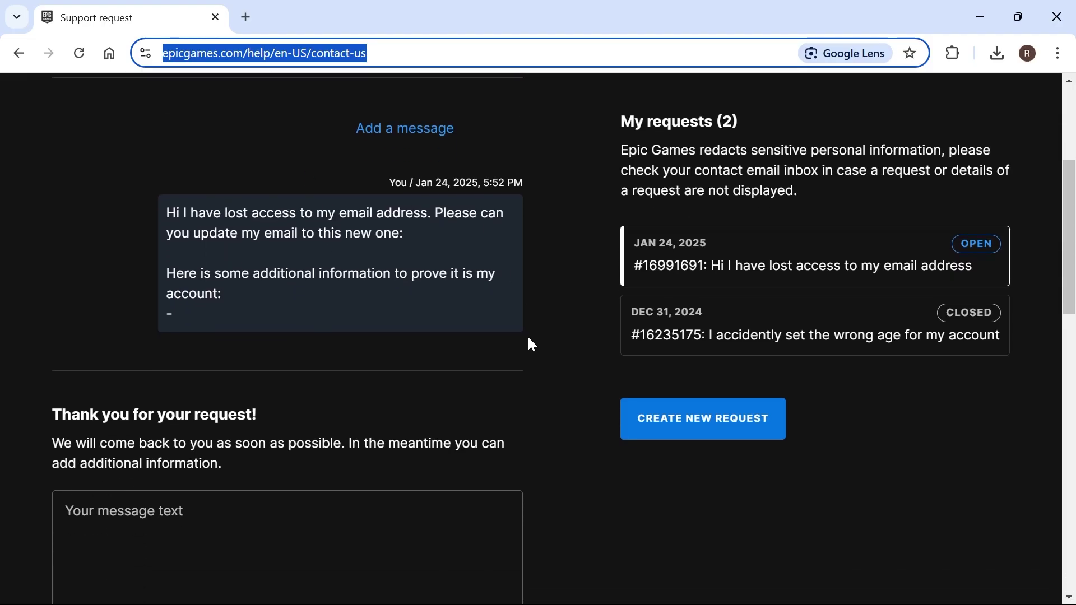
scroll(336, 252, "up", 1)
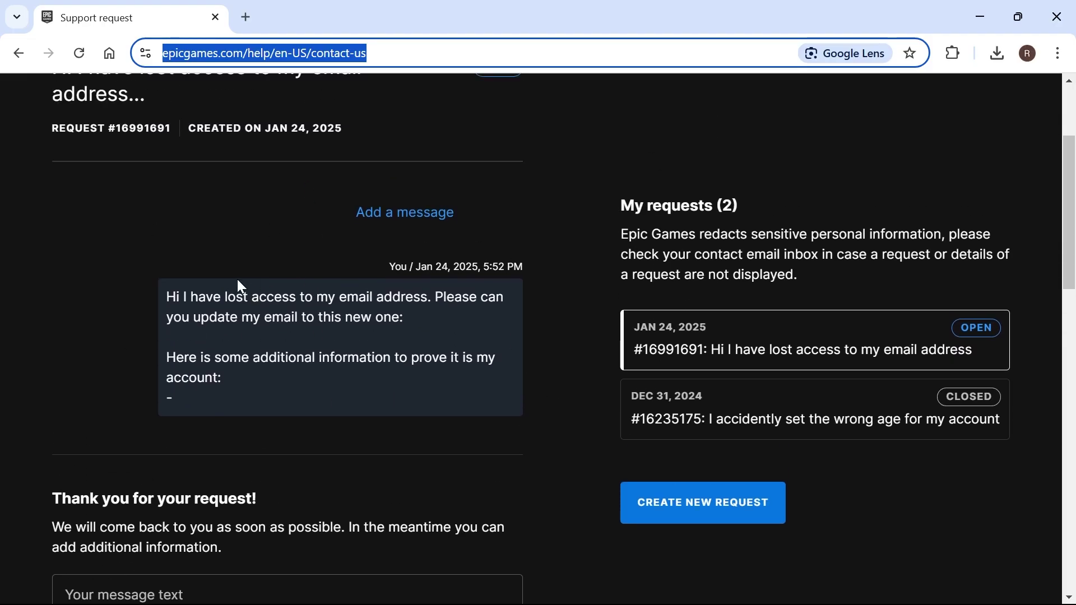